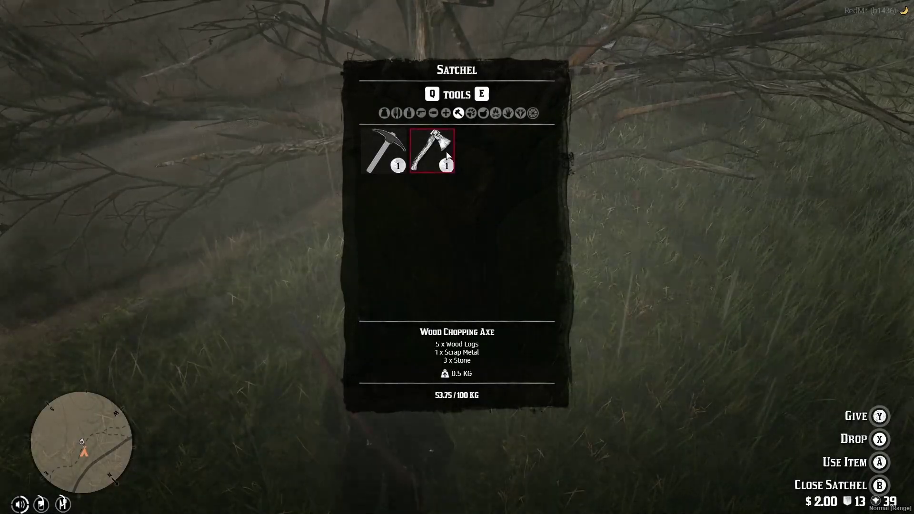
# Use the Wood Chopping Axe from the satchel's tools and work on the tree ahead.
pyautogui.rightClick(448, 155)
pyautogui.click(461, 161)
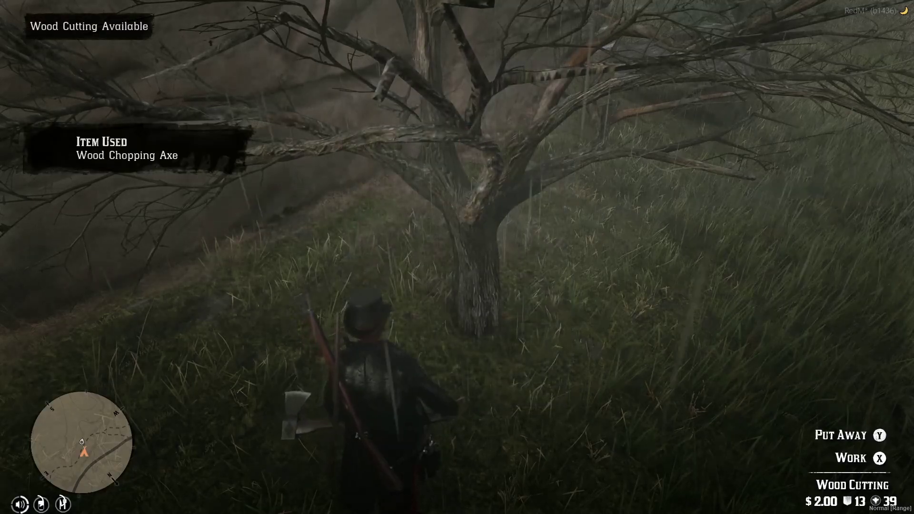
pyautogui.press('w')
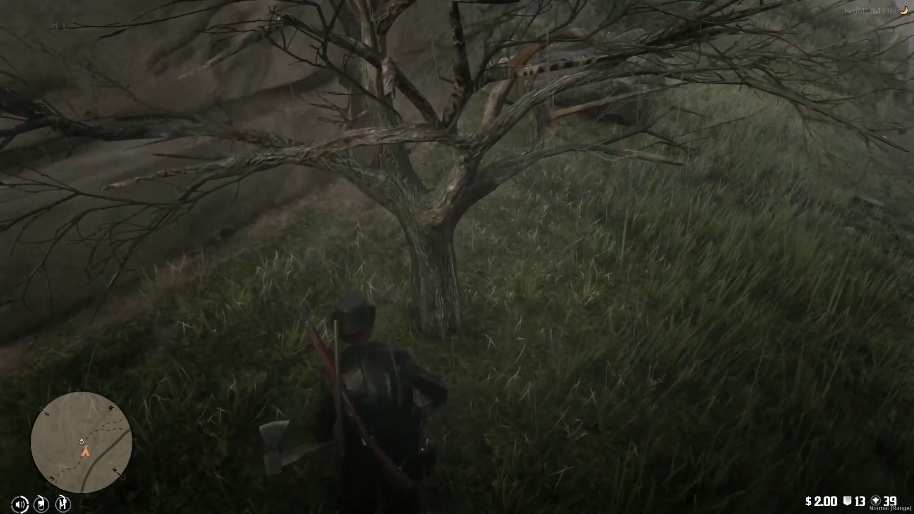
pyautogui.press('w')
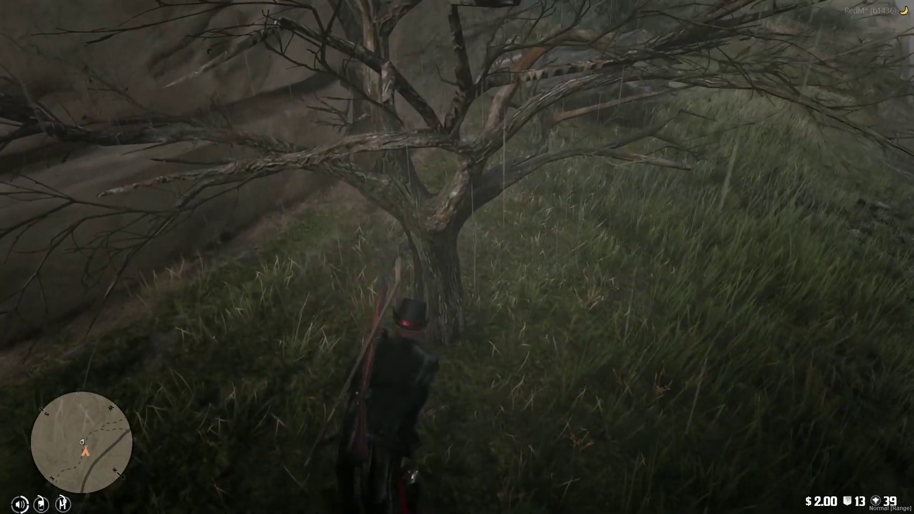
pyautogui.press('w')
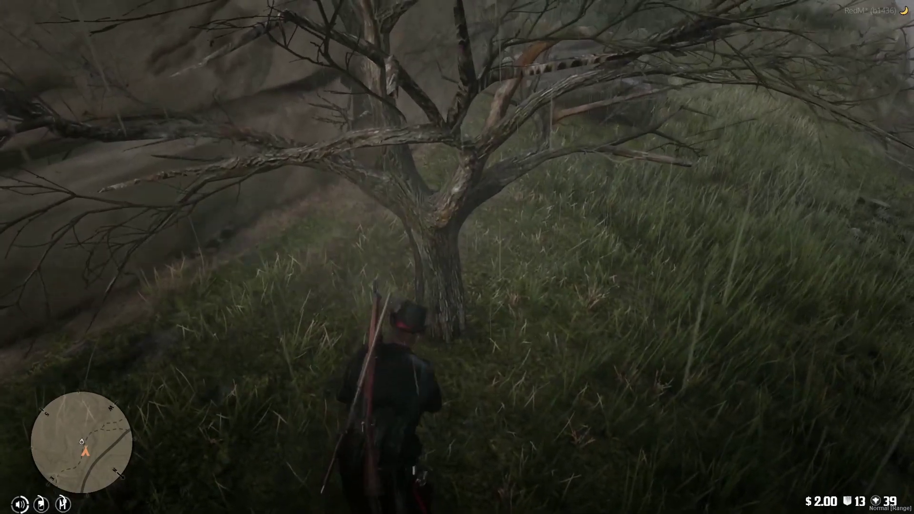
pyautogui.press('e')
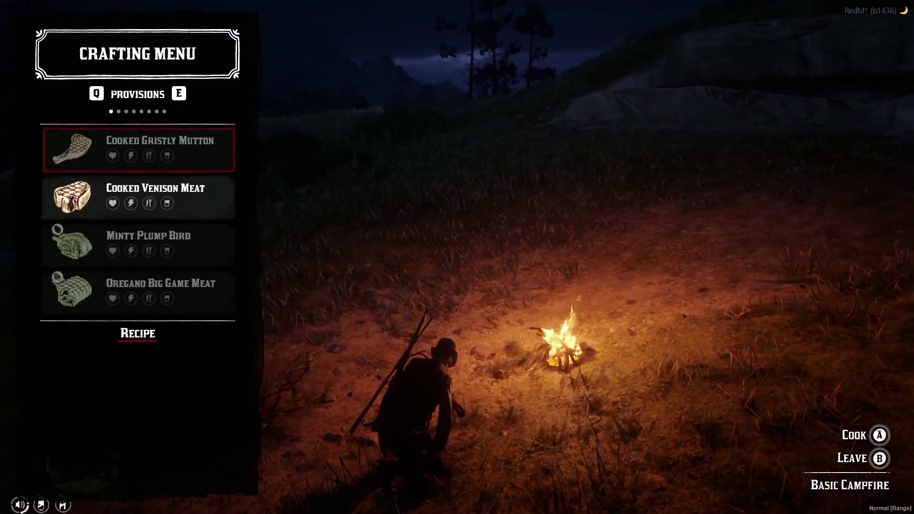
# View the Cooked Venison Meat recipe in the basic campfire's provisions and leave the crafting menu.
pyautogui.press('Down')
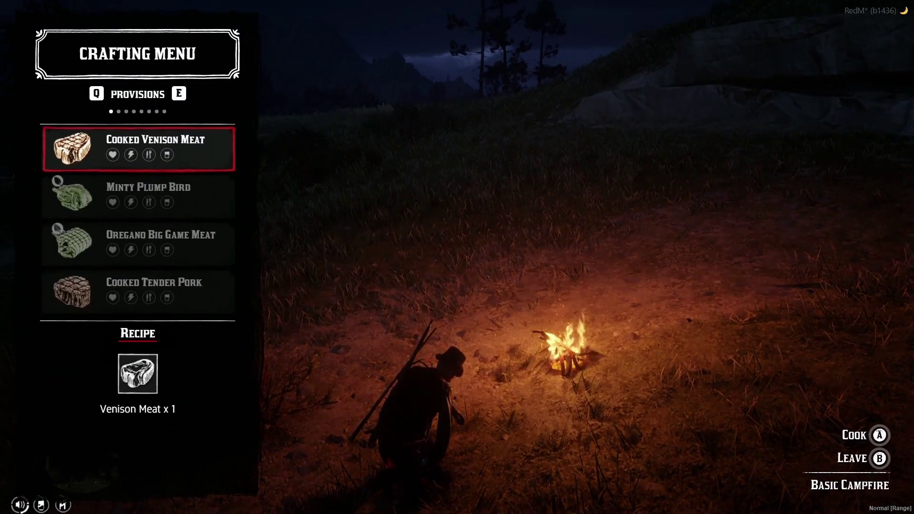
pyautogui.press('b')
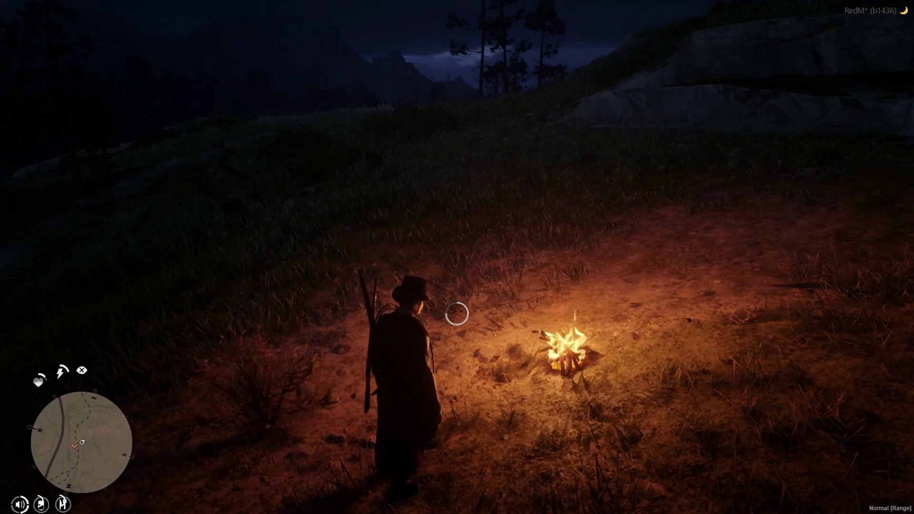
# Browse the animals for sale at the Valentine Farm Shop.
pyautogui.press('e')
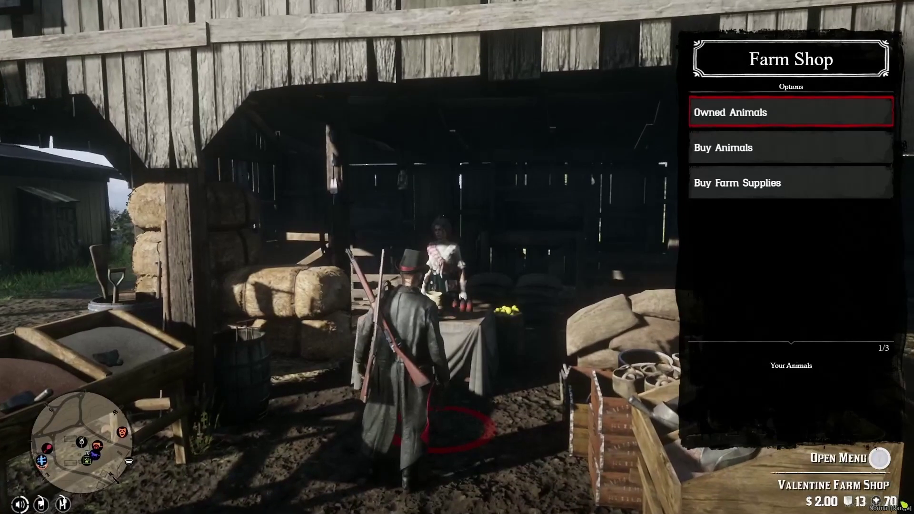
pyautogui.press('Down')
pyautogui.press('Return')
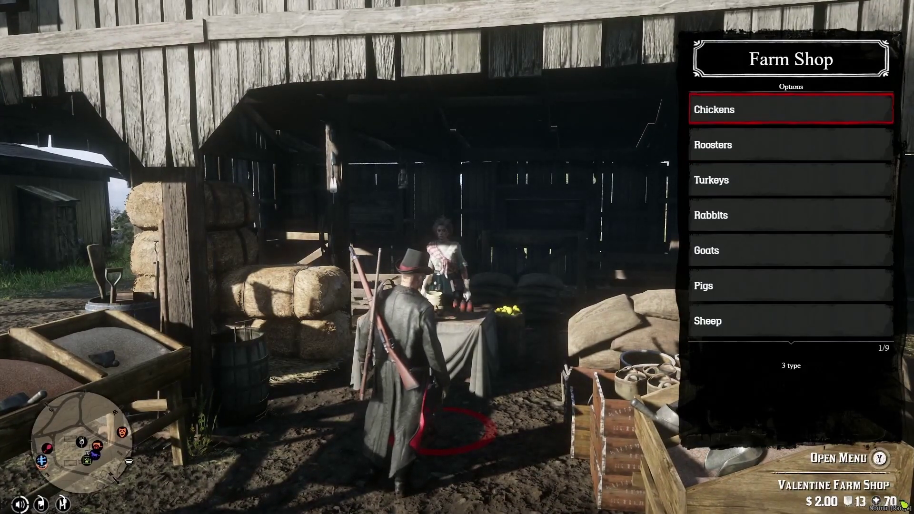
pyautogui.press('Down')
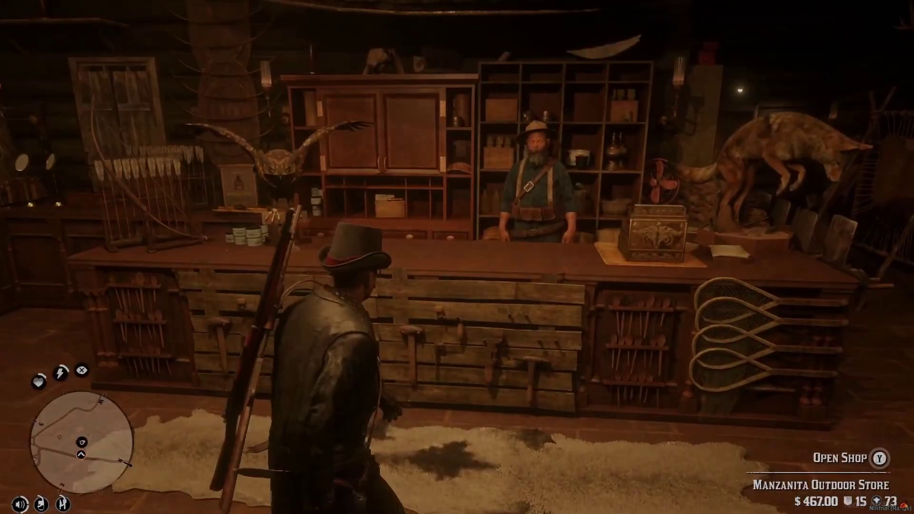
pyautogui.press('y')
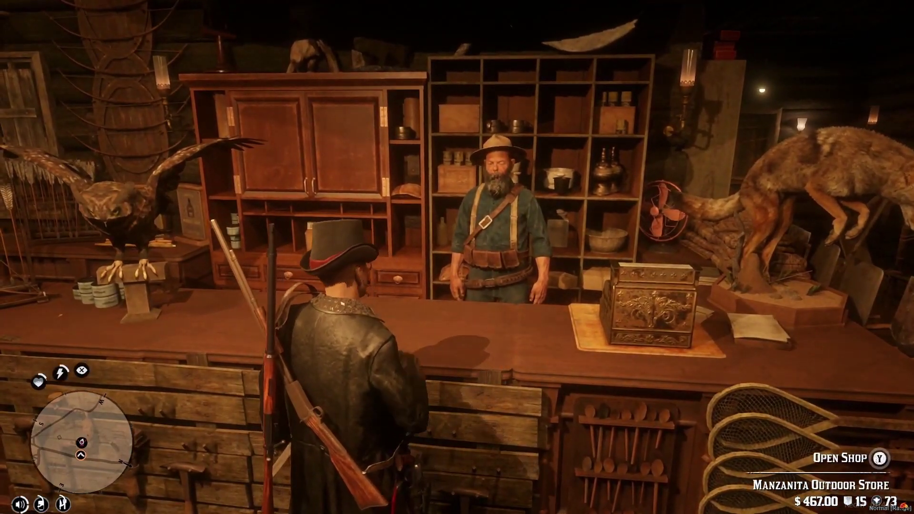
pyautogui.press('Down')
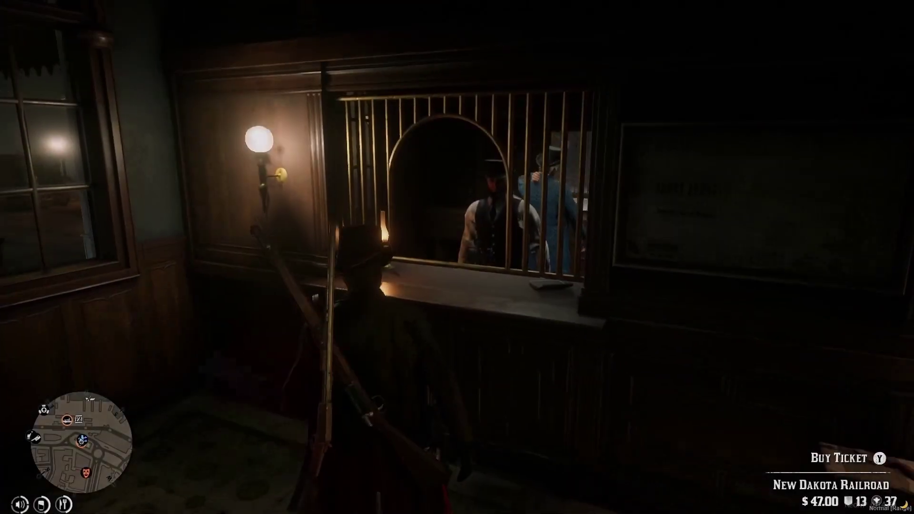
# Bring up the train destinations at the Saint Denis ticket counter and choose Emerald Ranch.
pyautogui.press('e')
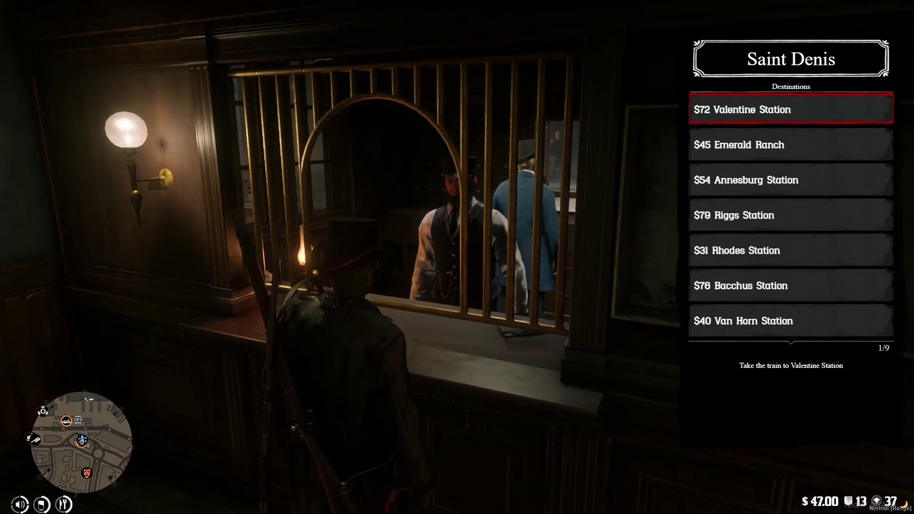
pyautogui.press('Down')
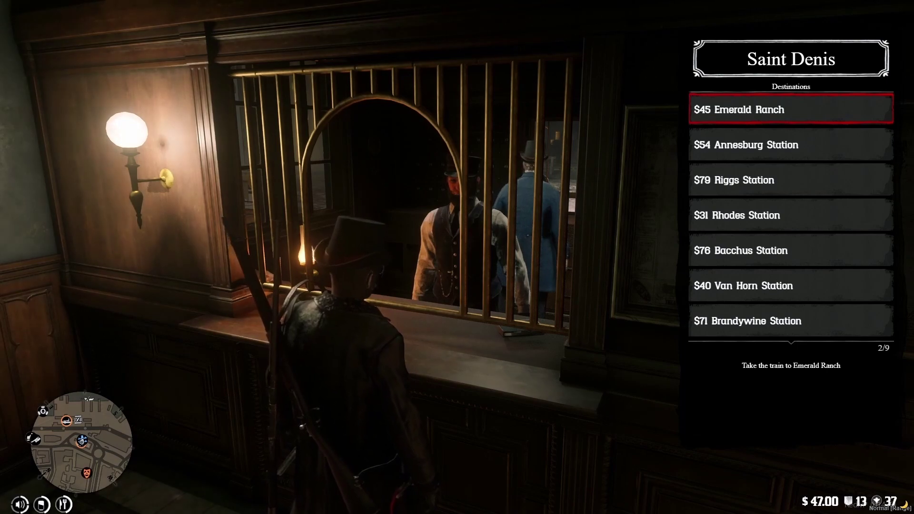
pyautogui.press('Return')
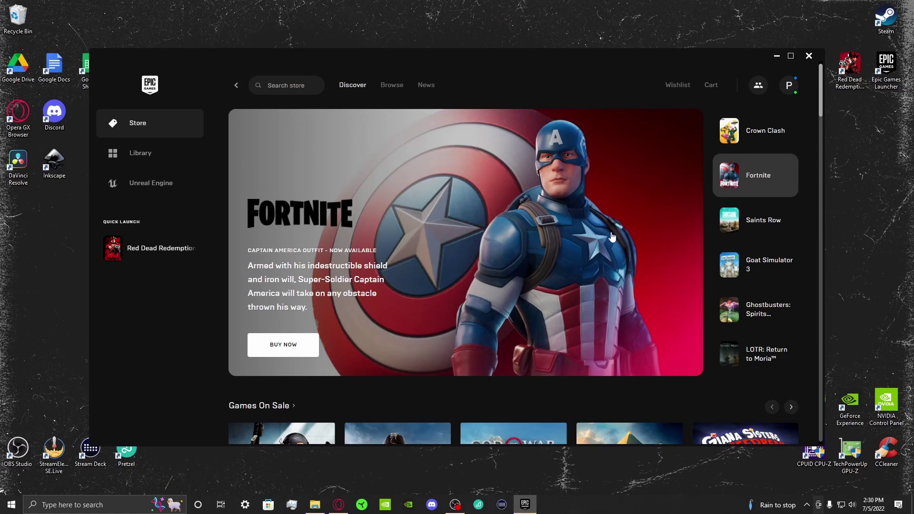
# Switch to the drb.gg page in the Opera GX browser and download RedM.exe to the Downloads folder.
pyautogui.click(777, 56)
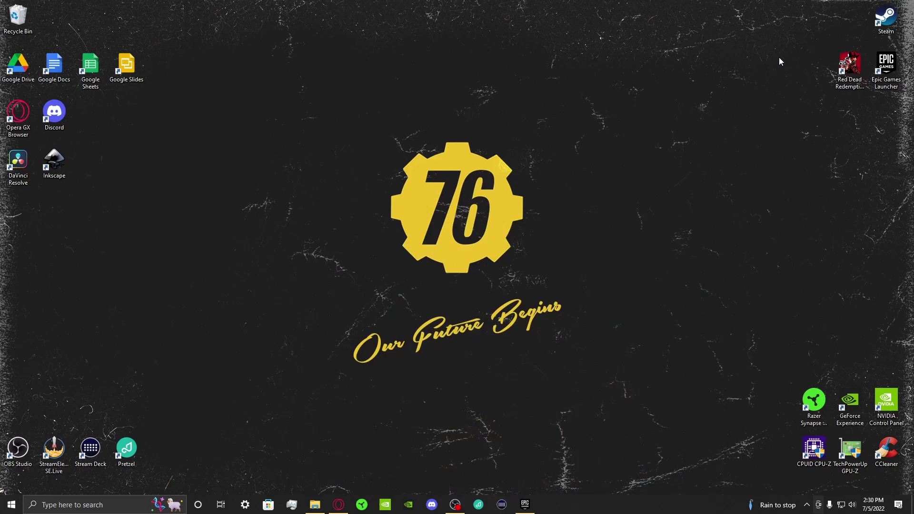
pyautogui.click(337, 505)
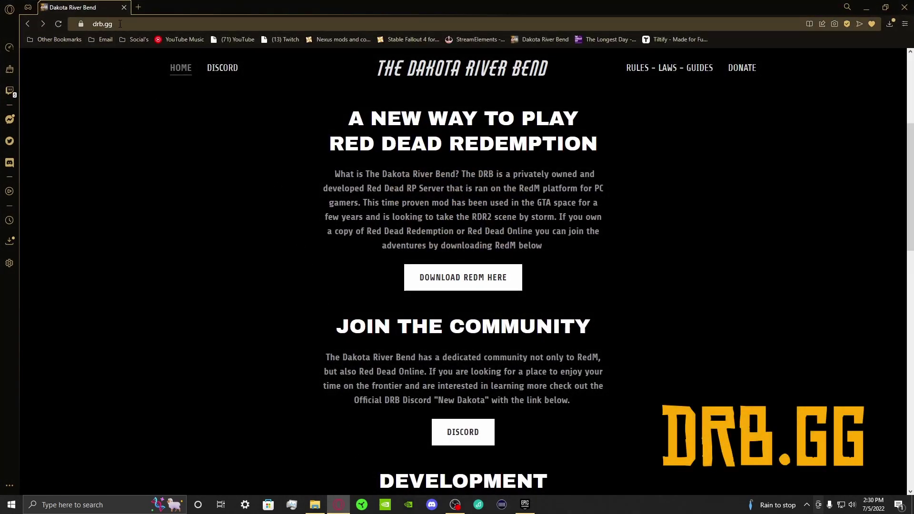
pyautogui.scroll(5, 331, 298)
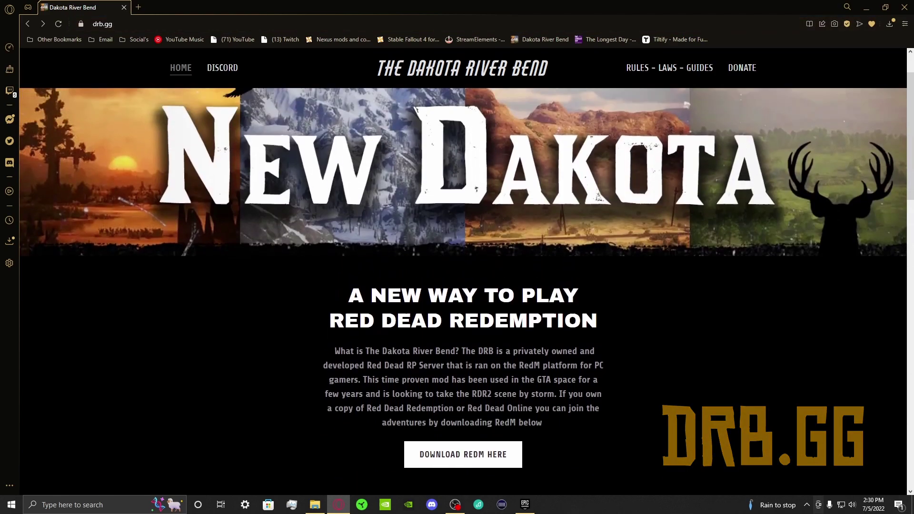
pyautogui.scroll(-5, 523, 177)
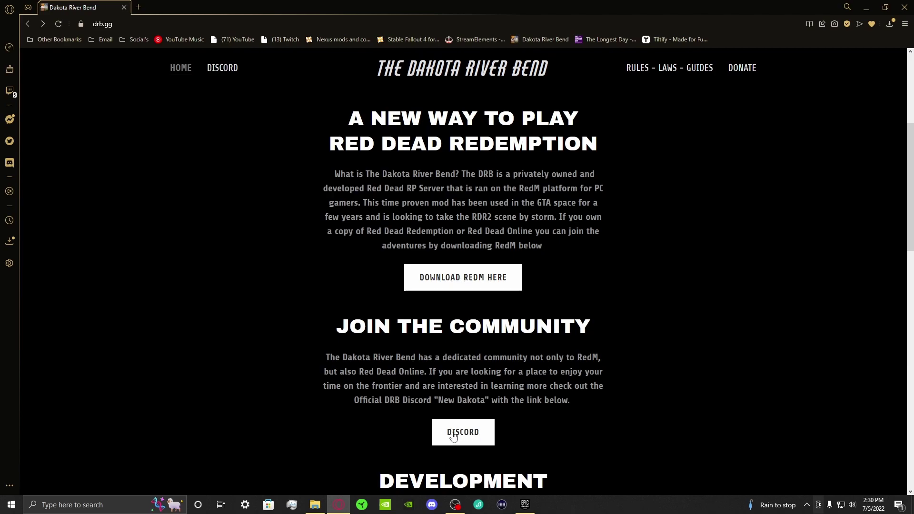
pyautogui.click(492, 286)
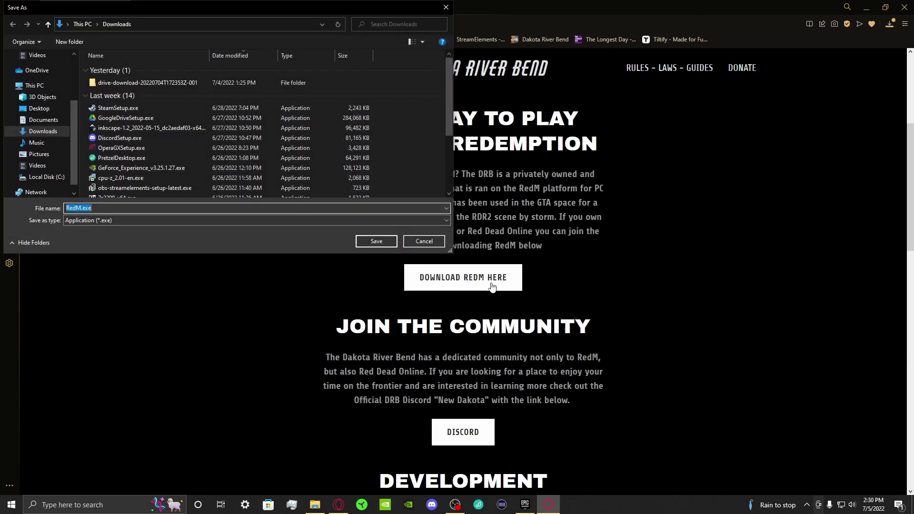
pyautogui.click(385, 240)
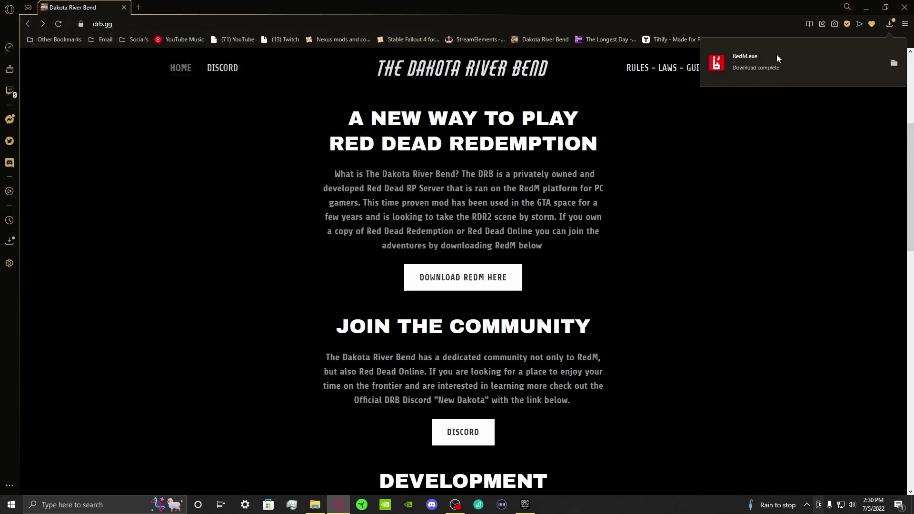
# Switch to File Explorer, run RedM.exe from the Downloads folder, and minimize the folder window.
pyautogui.click(869, 7)
pyautogui.click(322, 508)
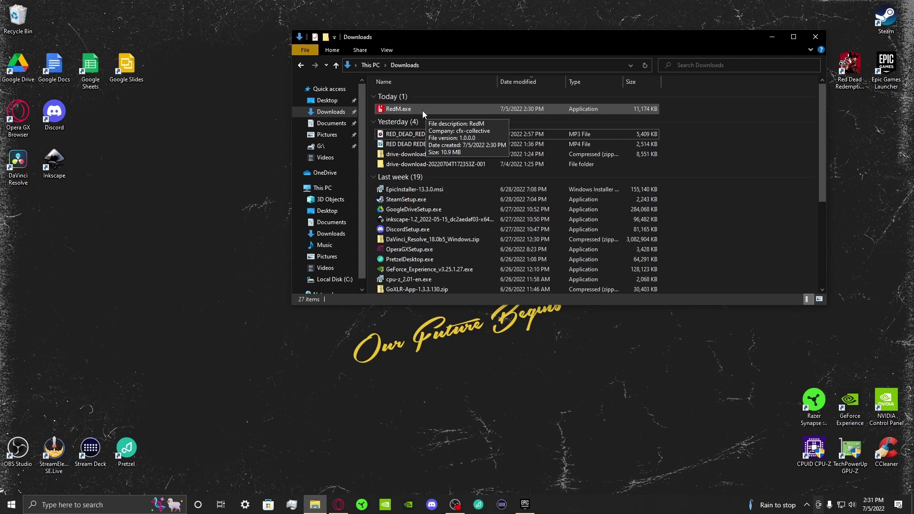
pyautogui.doubleClick(422, 110)
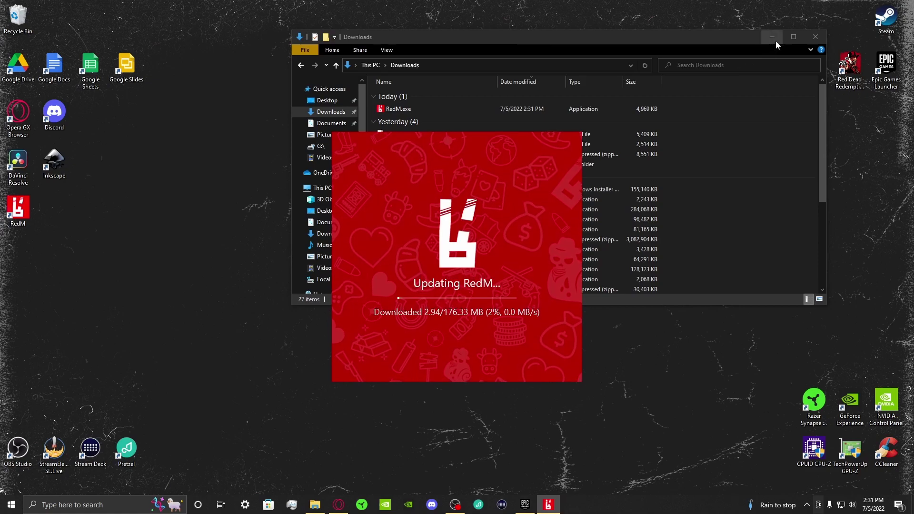
pyautogui.click(775, 40)
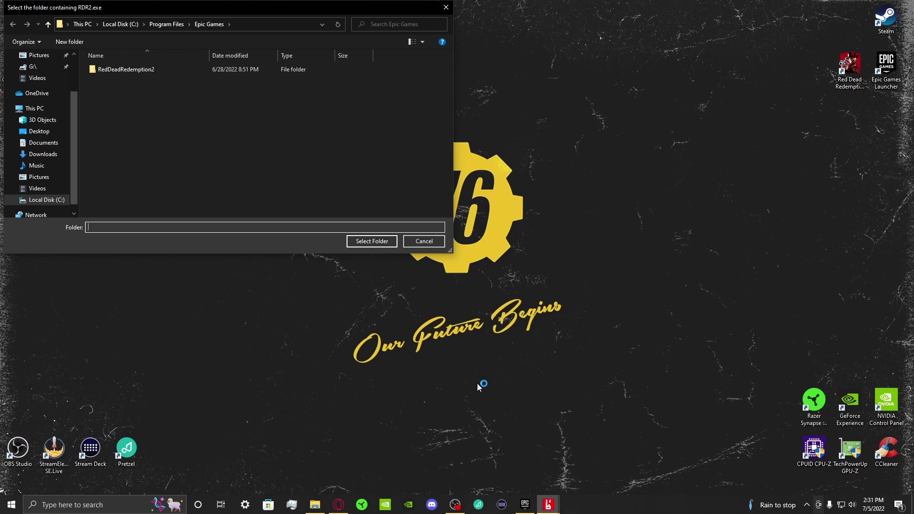
# Select Program Files\Epic Games\RedDeadRedemption2 on Local Disk (C:) as the folder containing RDR2.exe and accept the local game data update.
pyautogui.click(46, 200)
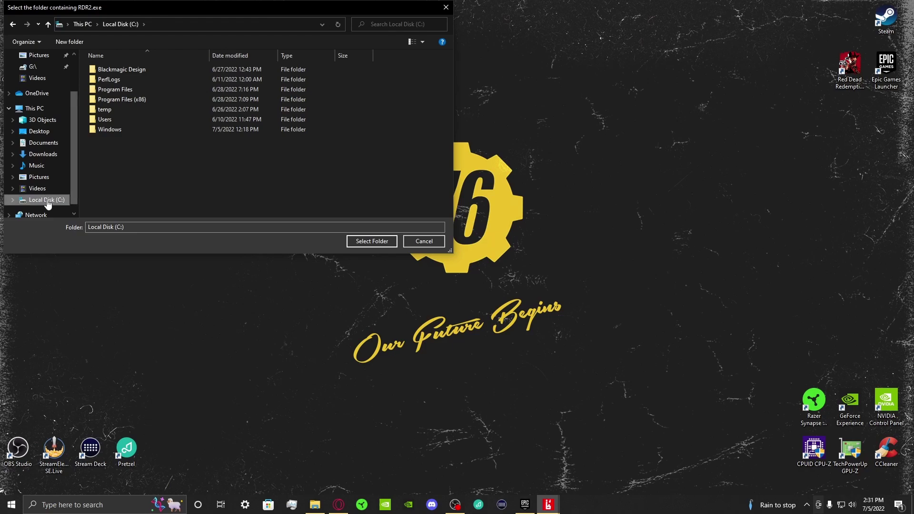
pyautogui.doubleClick(143, 89)
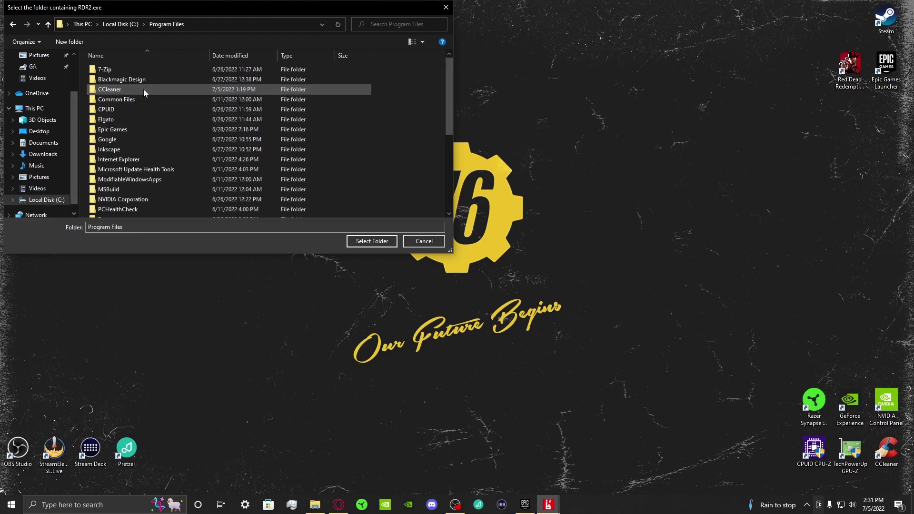
pyautogui.click(136, 129)
pyautogui.doubleClick(137, 128)
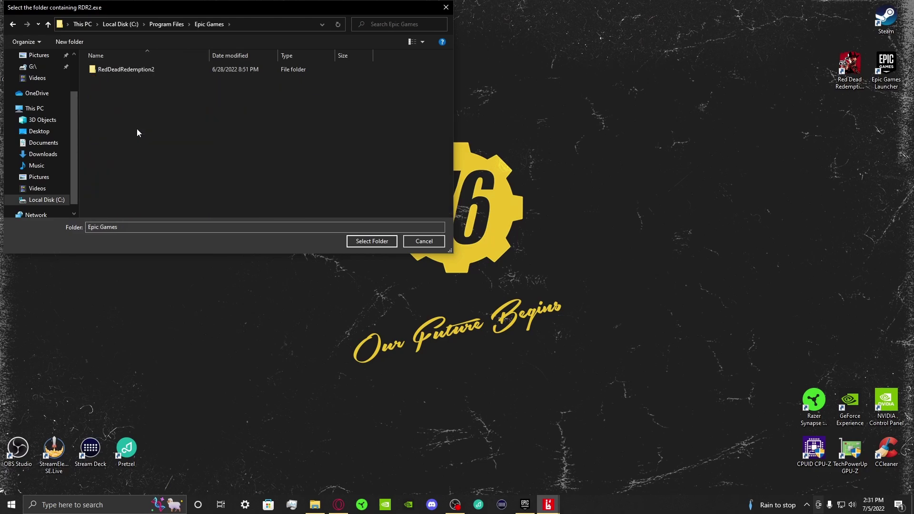
pyautogui.doubleClick(164, 73)
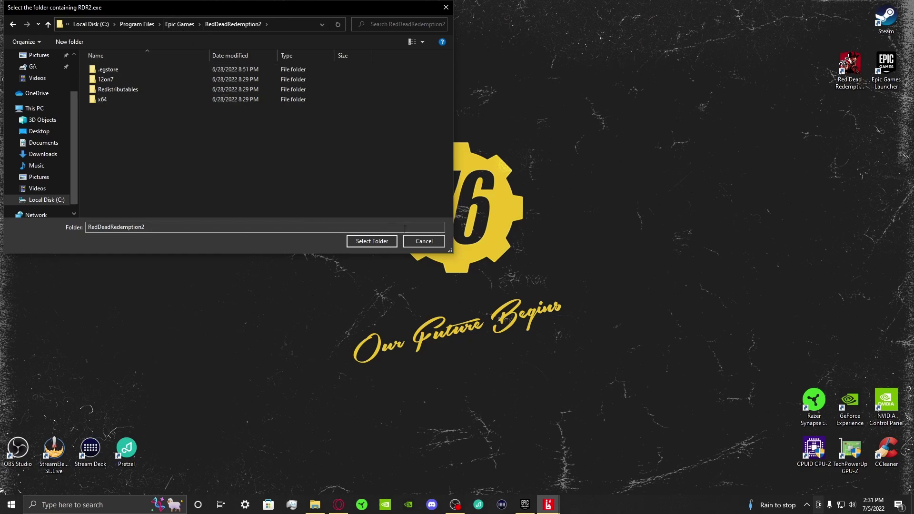
pyautogui.click(377, 241)
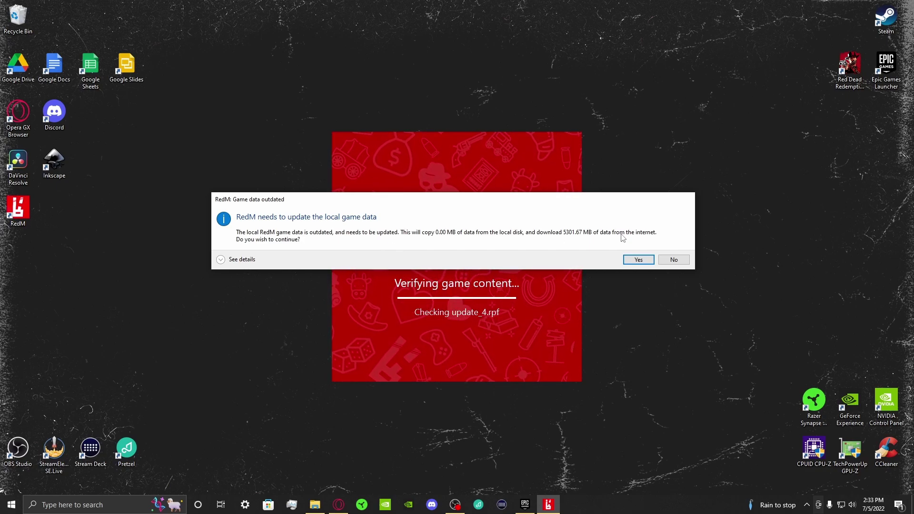
pyautogui.click(638, 259)
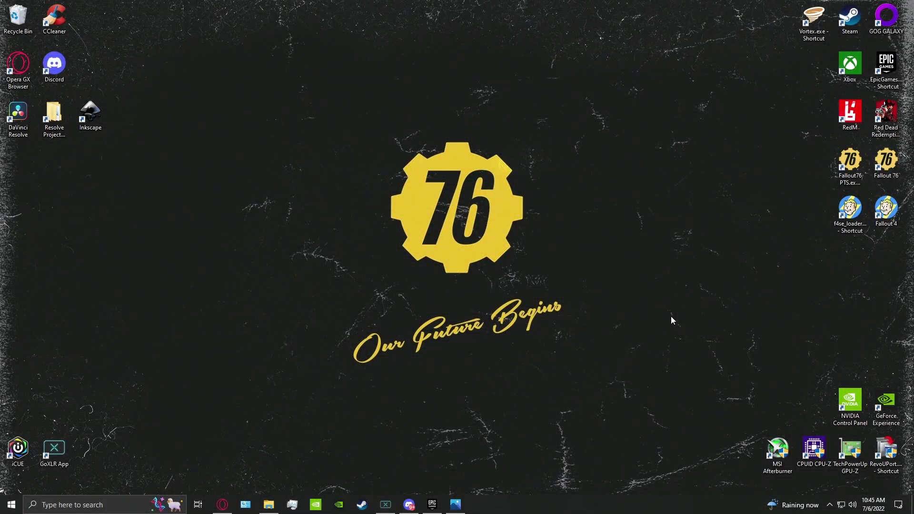
# View the saved image of the RedM launch error and minimize the image viewer.
pyautogui.click(456, 505)
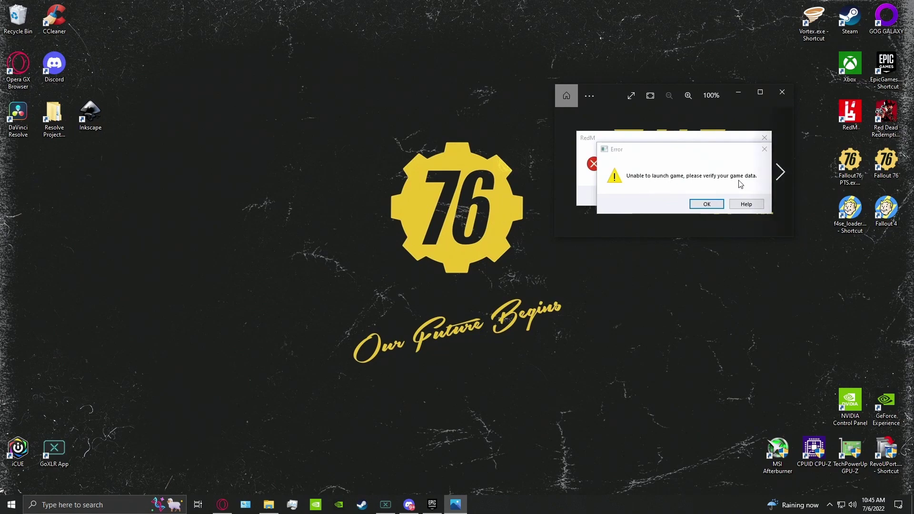
pyautogui.click(739, 93)
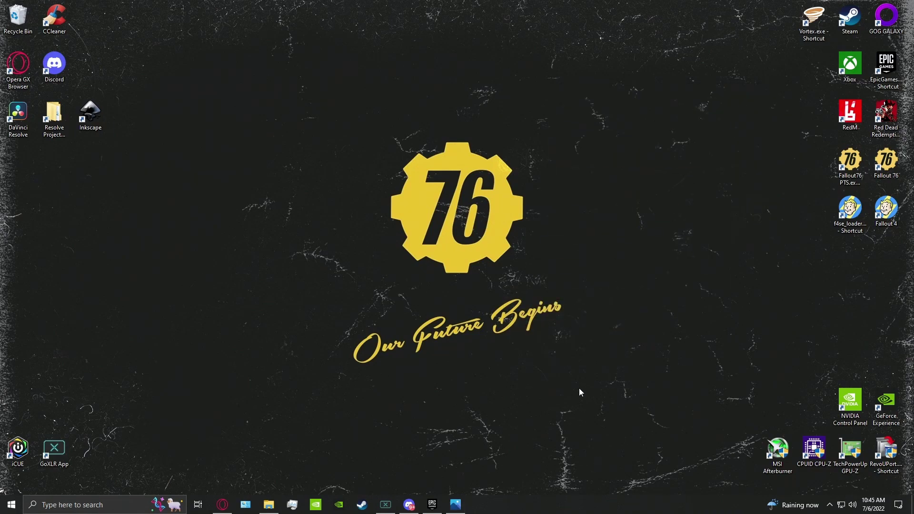
# Switch to the Epic Games Launcher, check the Red Dead Redemption quick launch entry, and minimize the launcher.
pyautogui.click(433, 504)
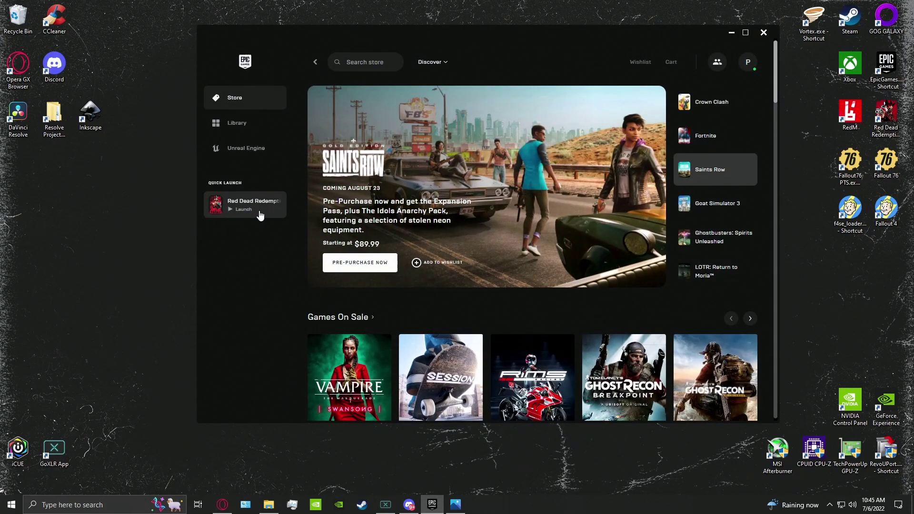
pyautogui.click(256, 211)
pyautogui.click(731, 34)
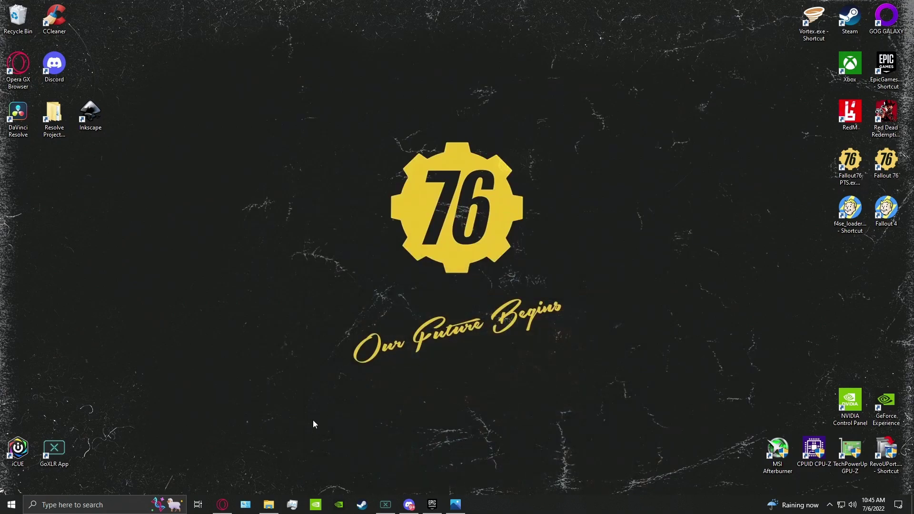
# Check the Discord link on the drb.gg page in the browser, switch to Discord, and read New Dakota's discord-rules channel.
pyautogui.click(222, 505)
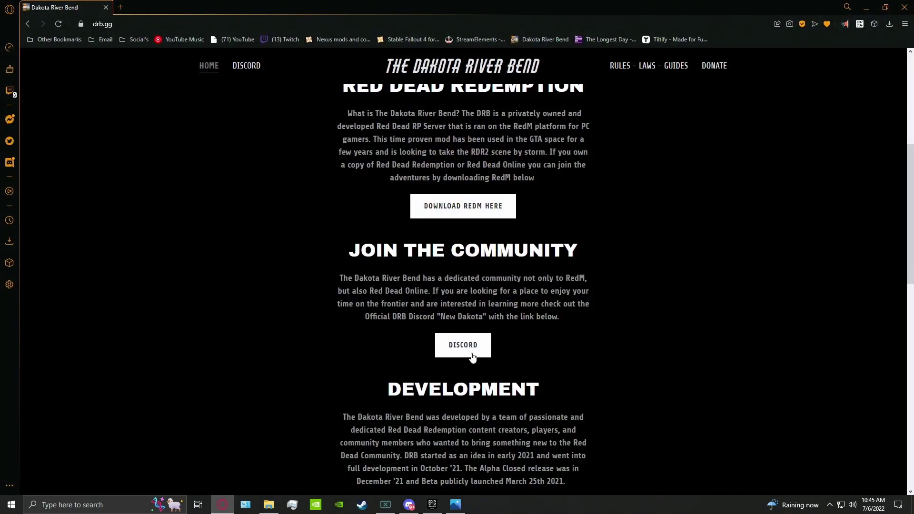
pyautogui.click(870, 7)
pyautogui.click(409, 505)
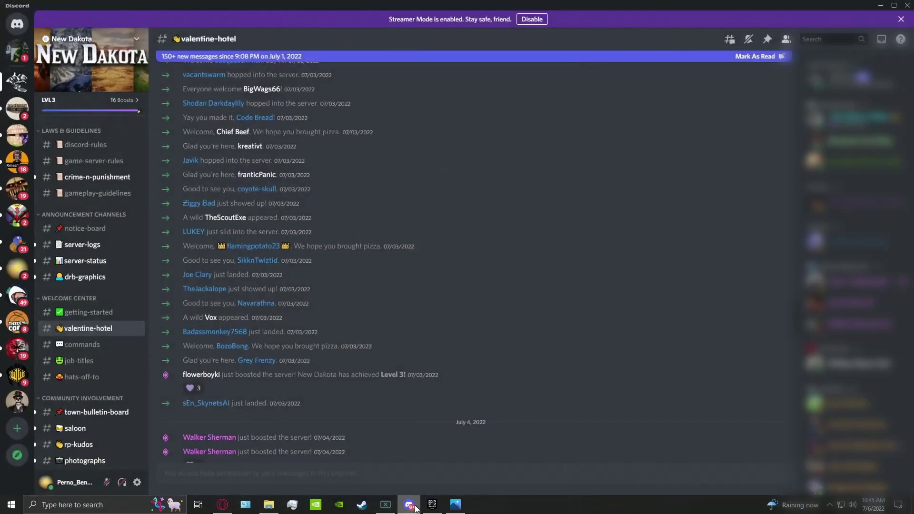
pyautogui.click(86, 144)
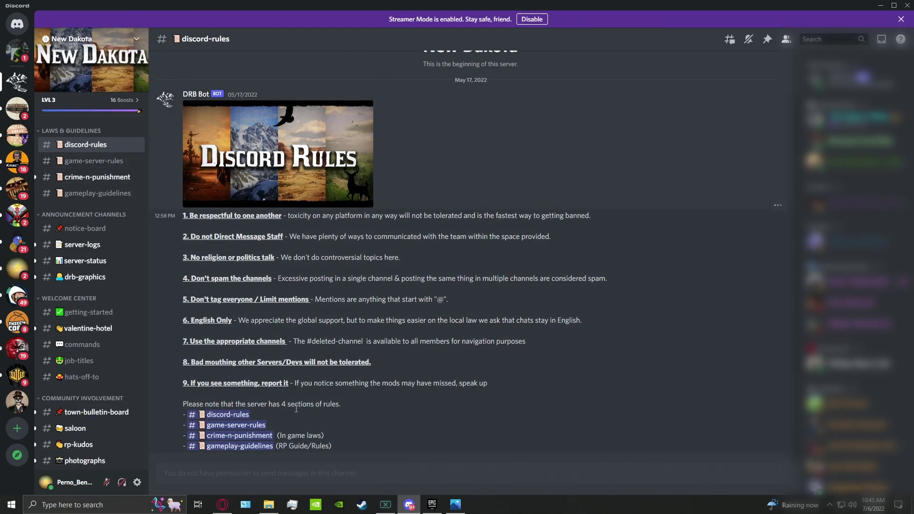
# Browse back through the older join messages in New Dakota's valentine-hotel channel and minimize Discord.
pyautogui.click(99, 336)
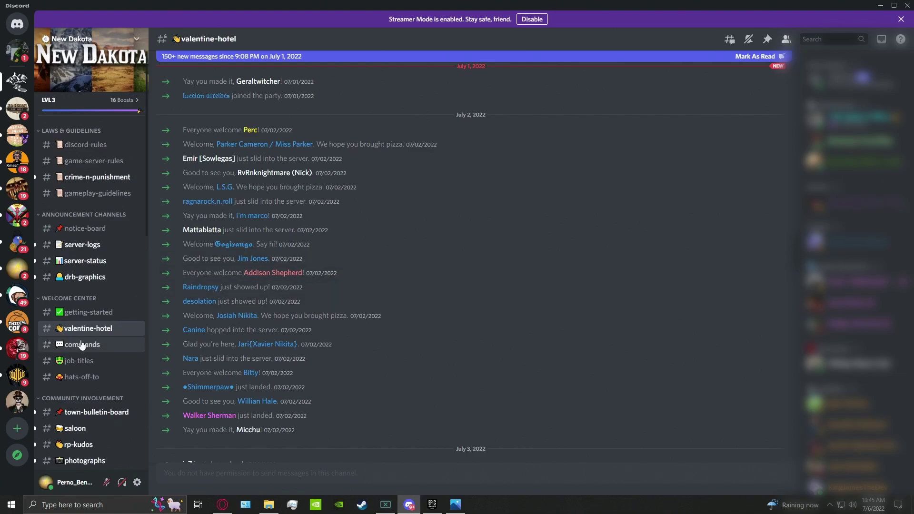
pyautogui.scroll(10, 382, 347)
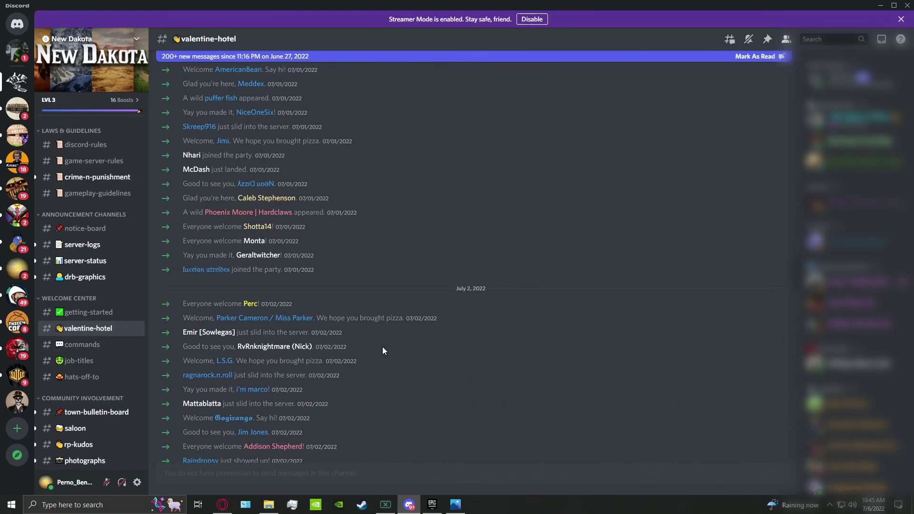
pyautogui.scroll(10, 382, 348)
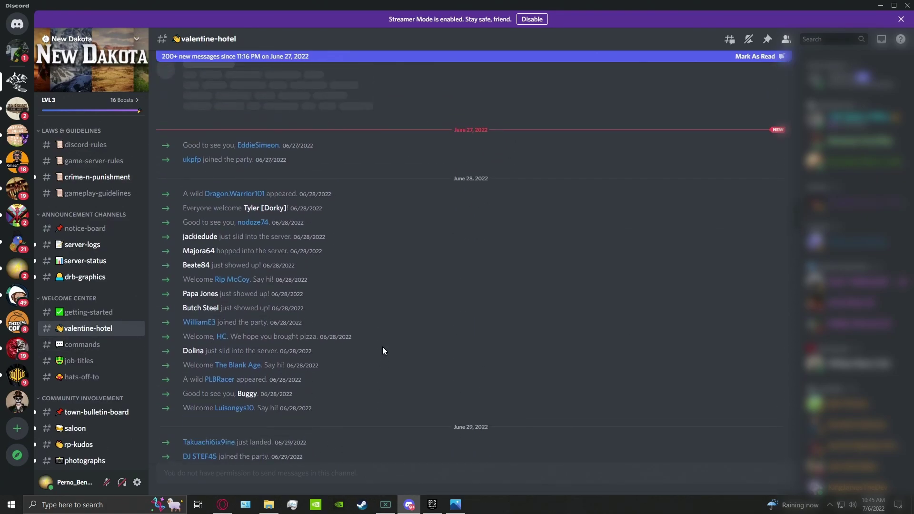
pyautogui.scroll(15, 385, 349)
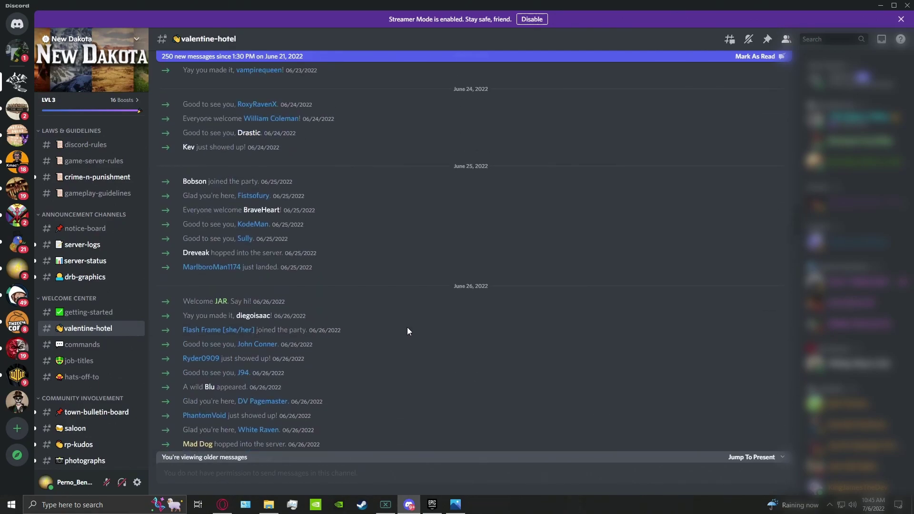
pyautogui.scroll(2, 671, 198)
pyautogui.click(879, 6)
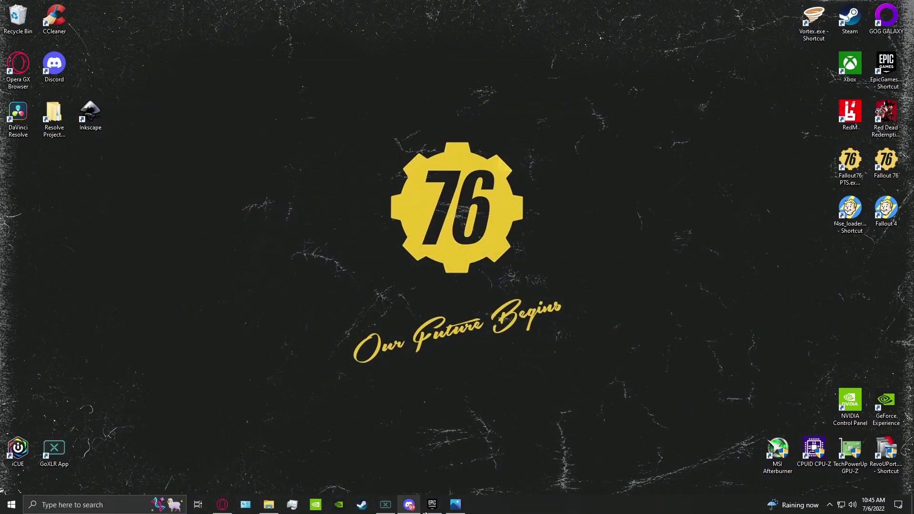
# Launch RedM from its desktop shortcut and allow the Rockstar Games Installer to make changes to the device.
pyautogui.moveTo(438, 511)
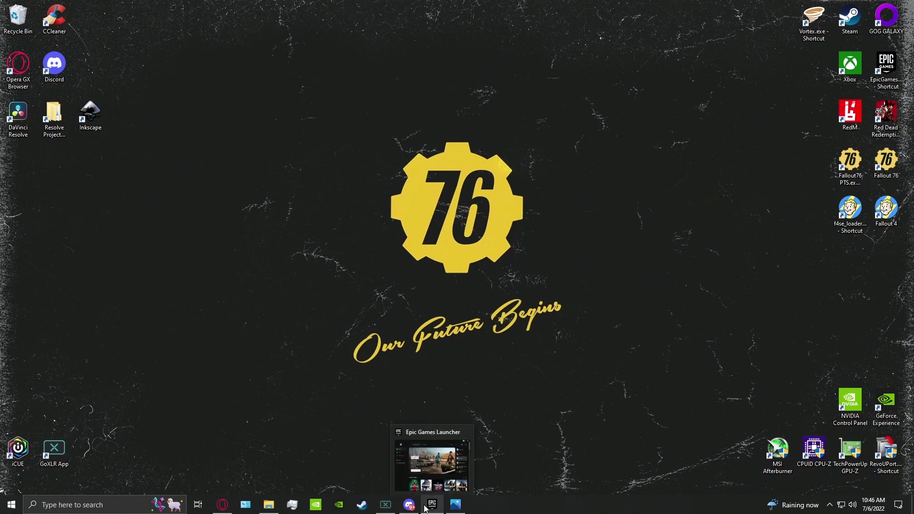
pyautogui.moveTo(407, 512)
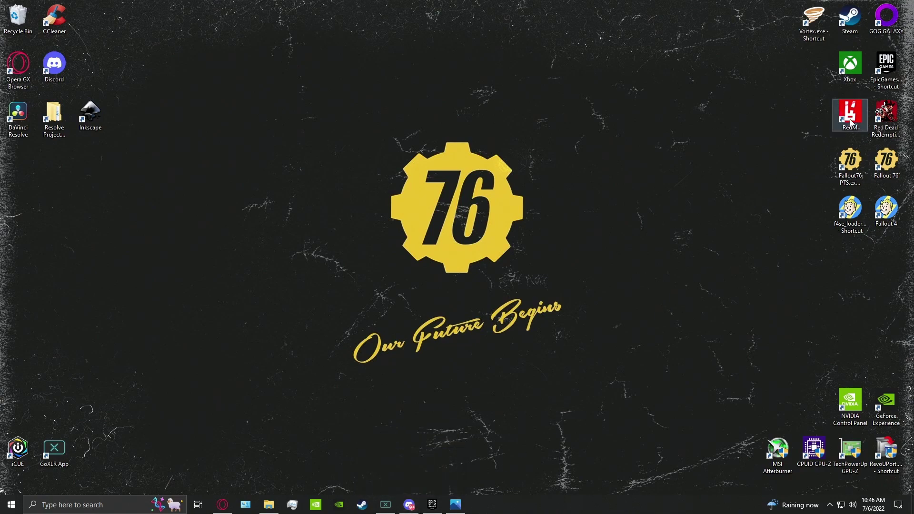
pyautogui.click(851, 123)
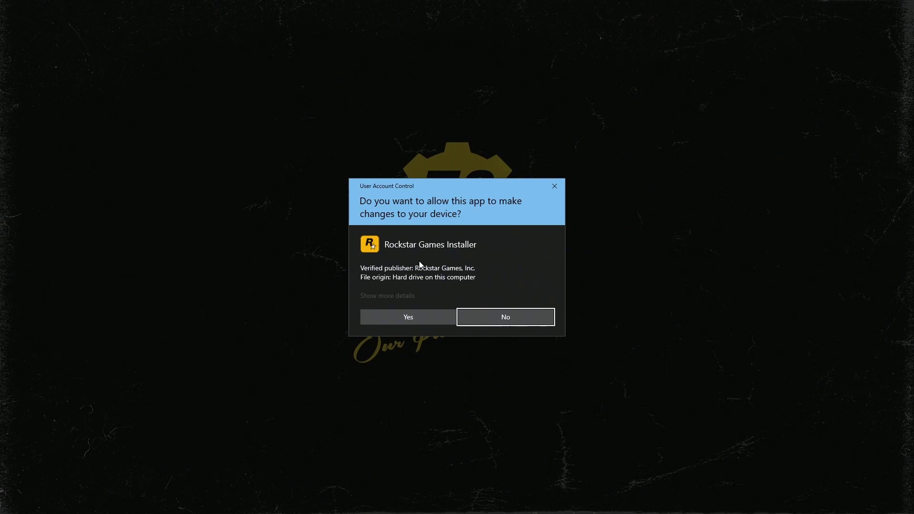
pyautogui.click(422, 321)
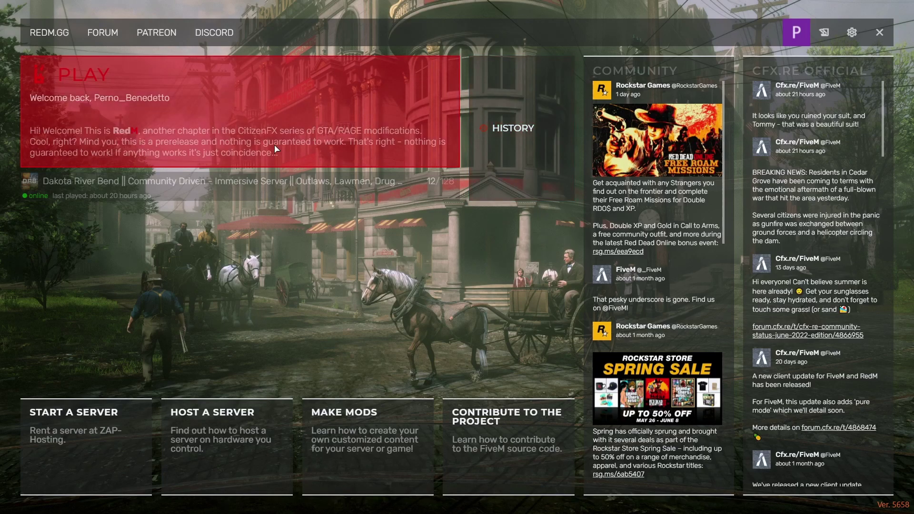
# Open RedM's server list with the search term "dak" and open the Dakota River Bend server's details.
pyautogui.click(176, 136)
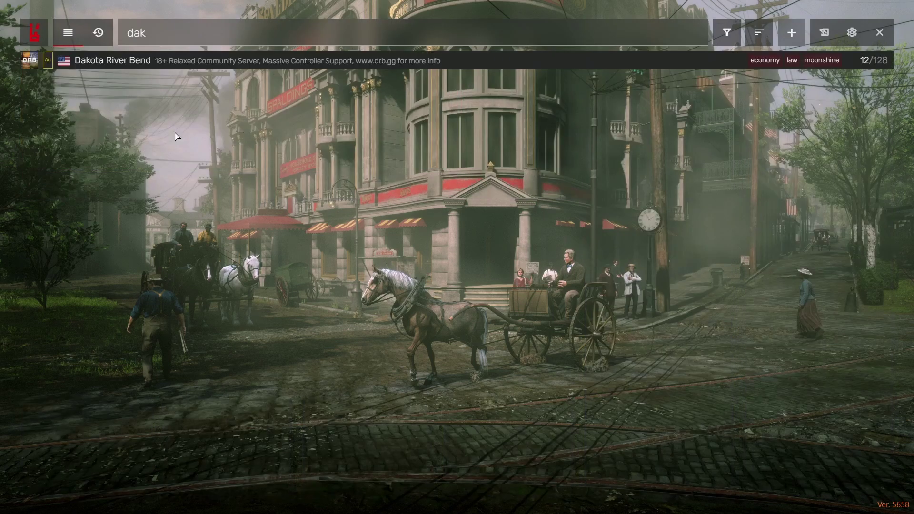
pyautogui.click(174, 28)
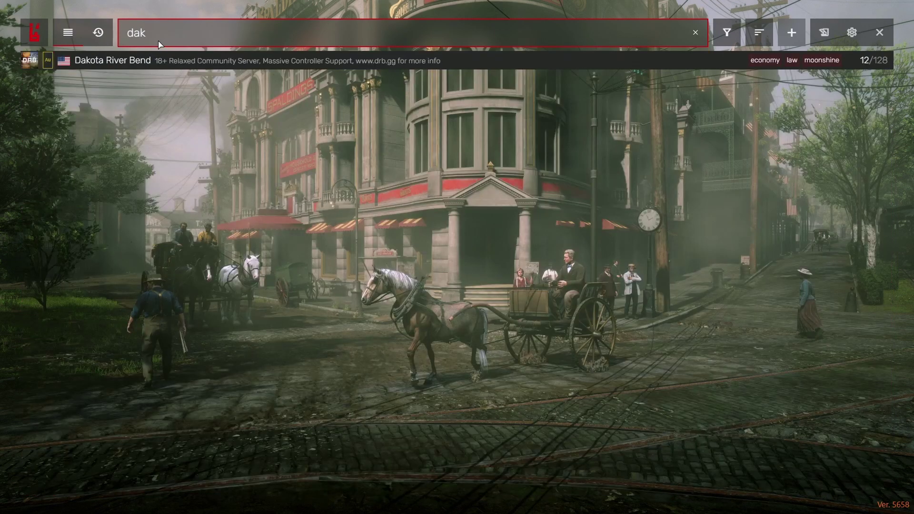
pyautogui.click(157, 65)
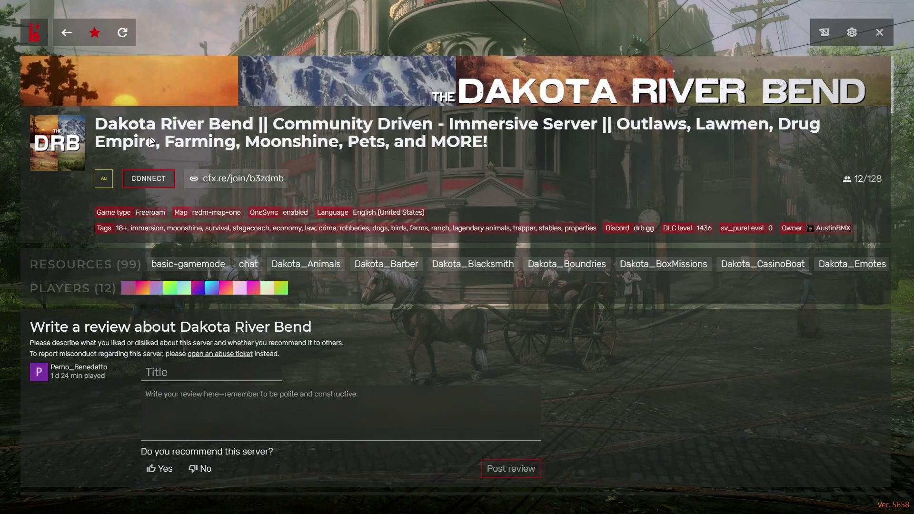
# Look over the Dakota River Bend server page and connect to the server.
pyautogui.scroll(-4, 465, 215)
pyautogui.scroll(4, 456, 227)
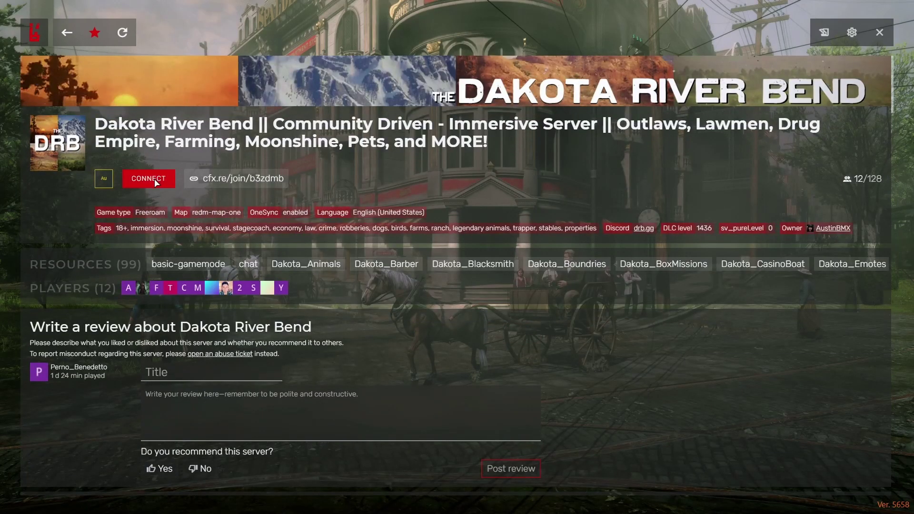
pyautogui.click(155, 179)
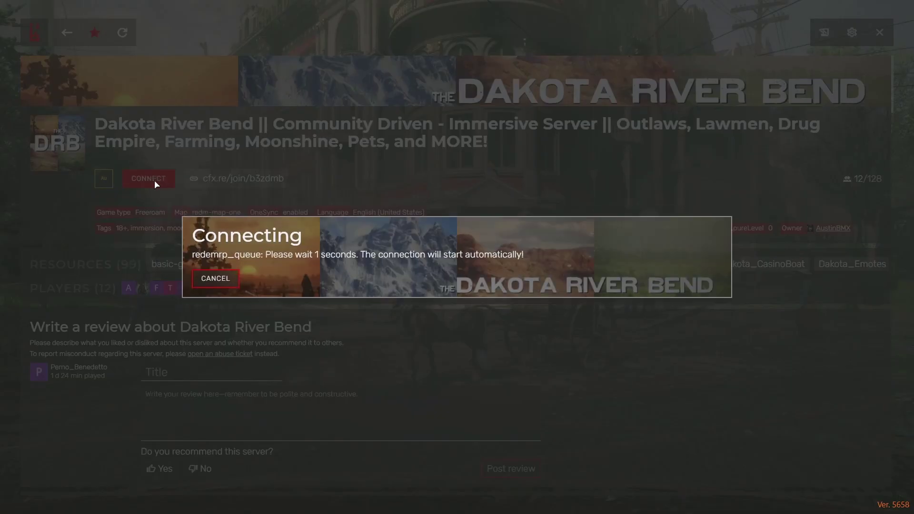